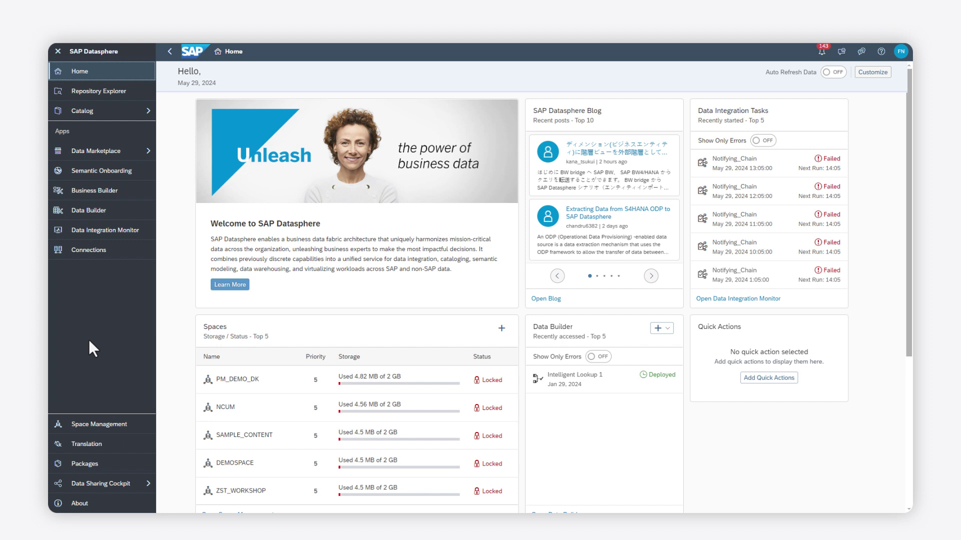
Open the Data Sharing Cockpit overview from the side navigation.
{"action": "left_click", "coordinate": [81, 480]}
{"action": "left_click", "coordinate": [198, 400]}
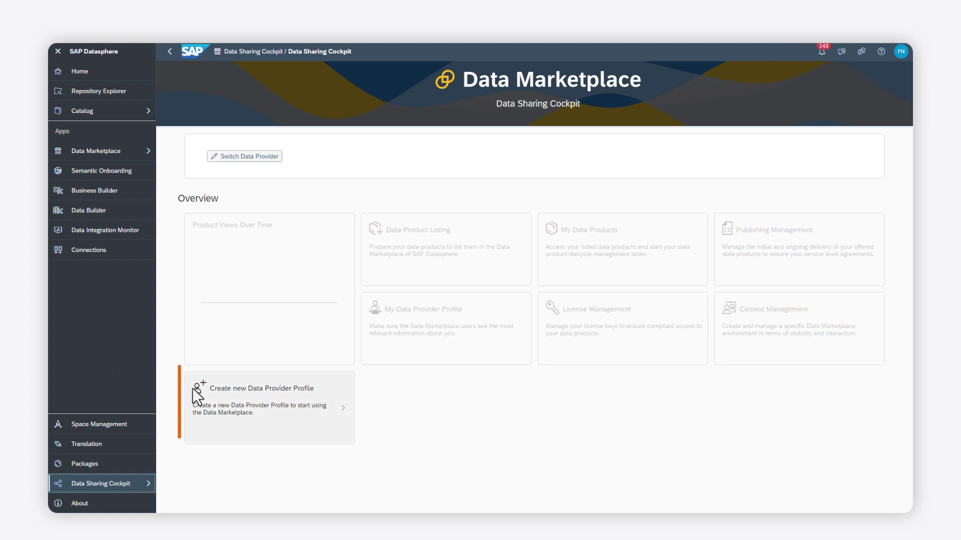
Start a new data provider profile and enter the provider's name.
{"action": "left_click", "coordinate": [210, 398]}
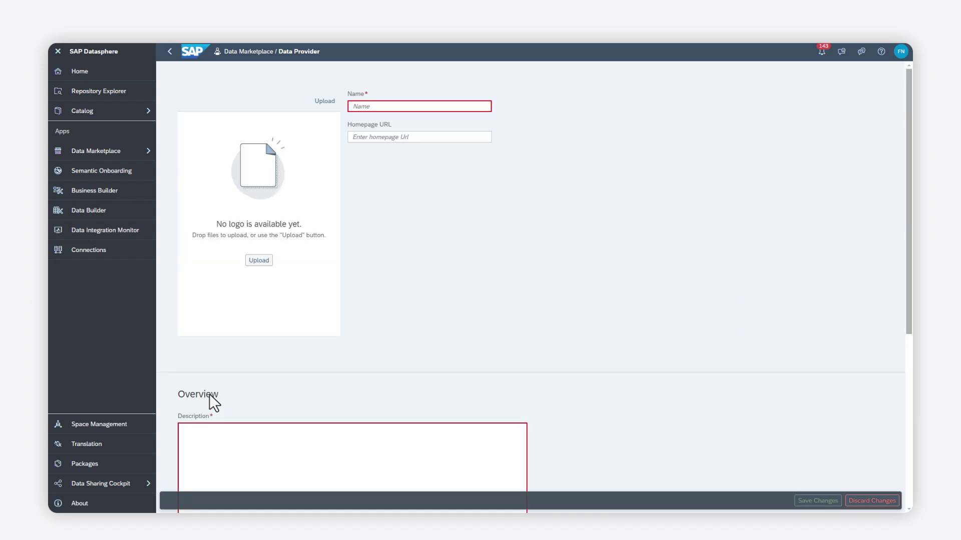
{"action": "scroll", "coordinate": [209, 395], "scroll_direction": "down", "scroll_amount": 6}
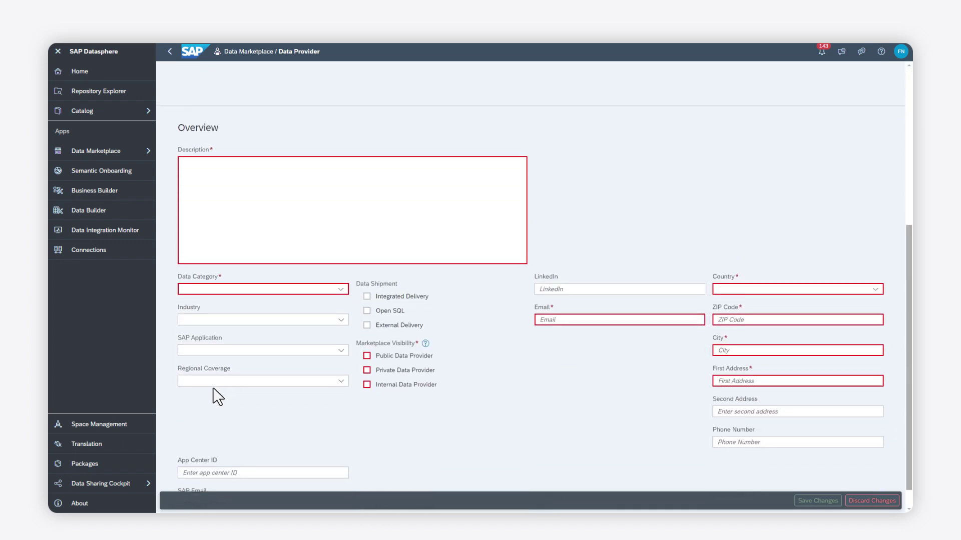
{"action": "scroll", "coordinate": [278, 275], "scroll_direction": "up", "scroll_amount": 6}
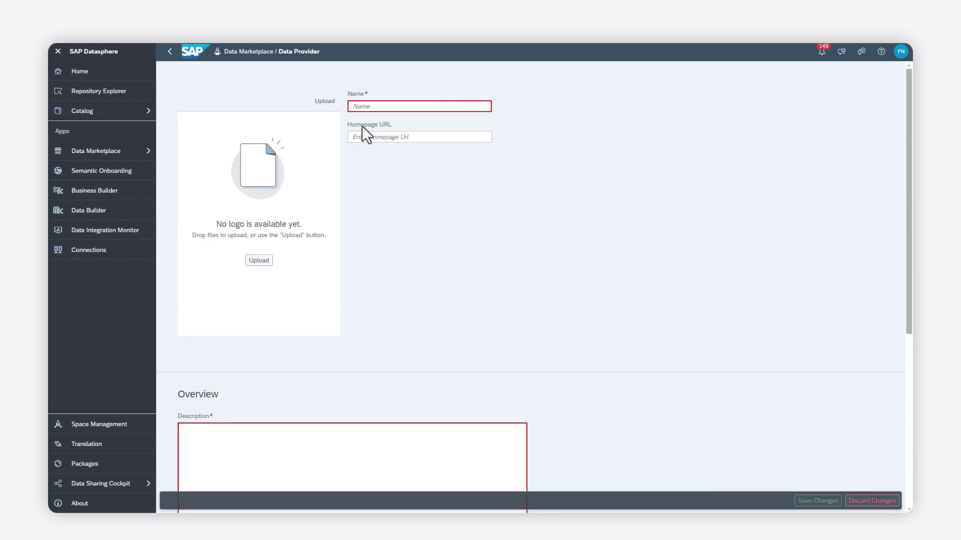
{"action": "left_click", "coordinate": [375, 104]}
{"action": "type", "text": "Fl"}
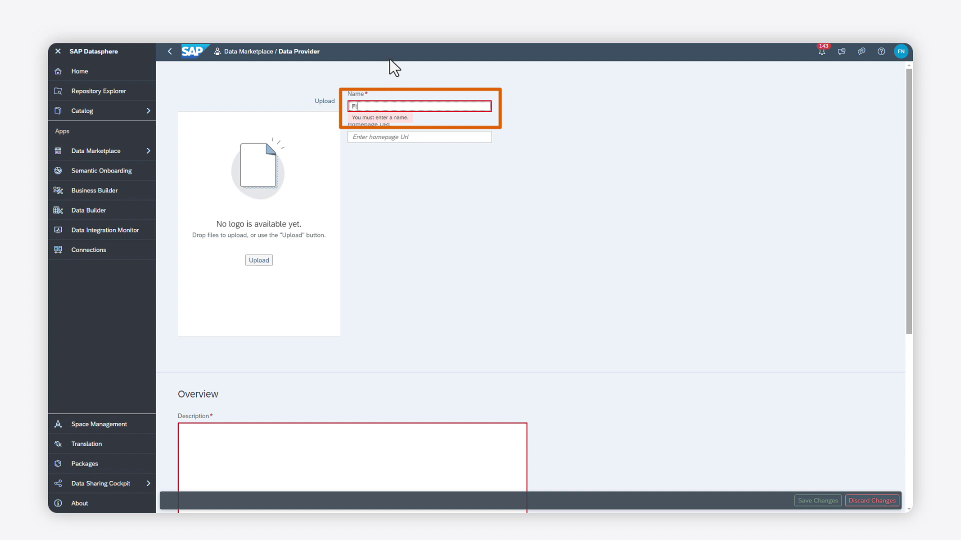
{"action": "type", "text": "orian's awesome "}
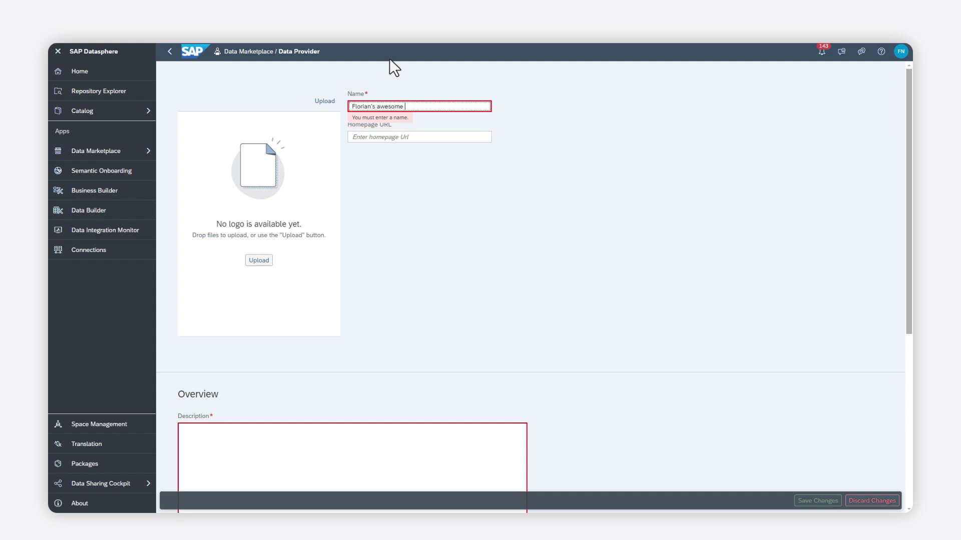
{"action": "type", "text": "demo provider"}
{"action": "left_click", "coordinate": [283, 253]}
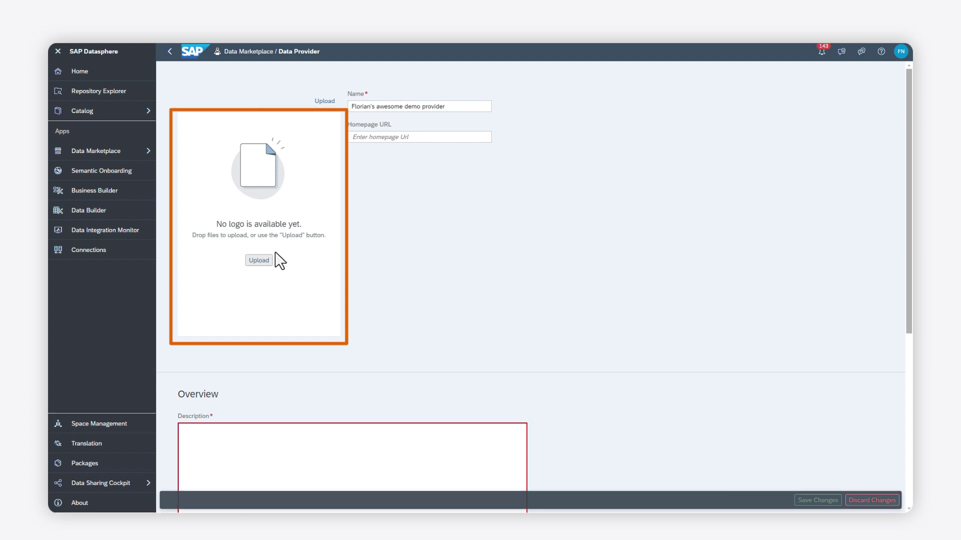
Upload datasphere logo.svg as the logo and add the description 'This is my demo provider'.
{"action": "left_click", "coordinate": [259, 260]}
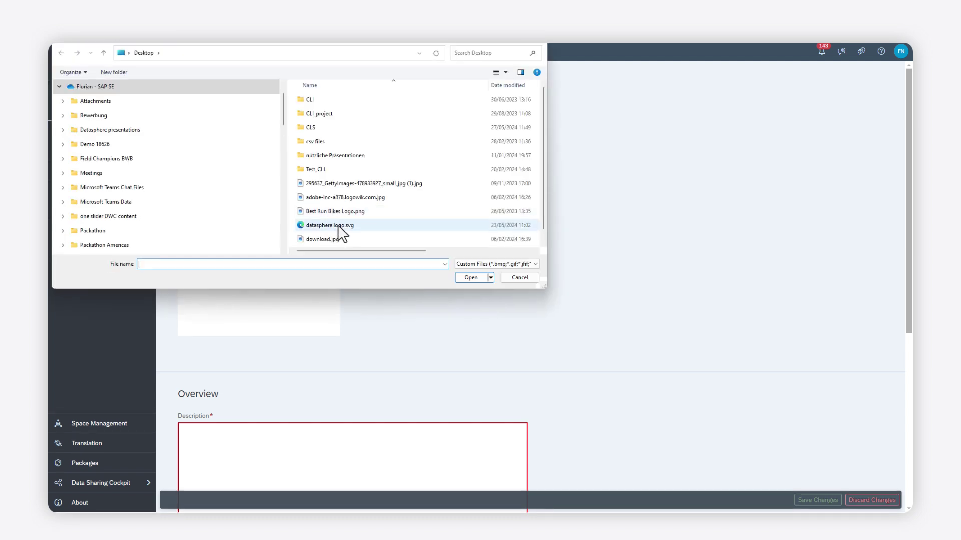
{"action": "left_click", "coordinate": [336, 225]}
{"action": "left_click", "coordinate": [470, 278]}
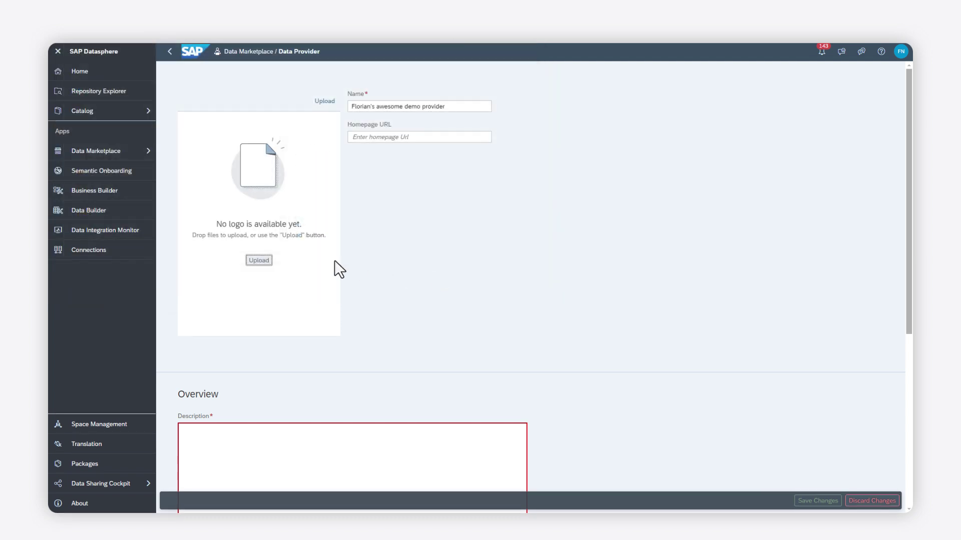
{"action": "left_click", "coordinate": [241, 247]}
{"action": "type", "text": "This is "}
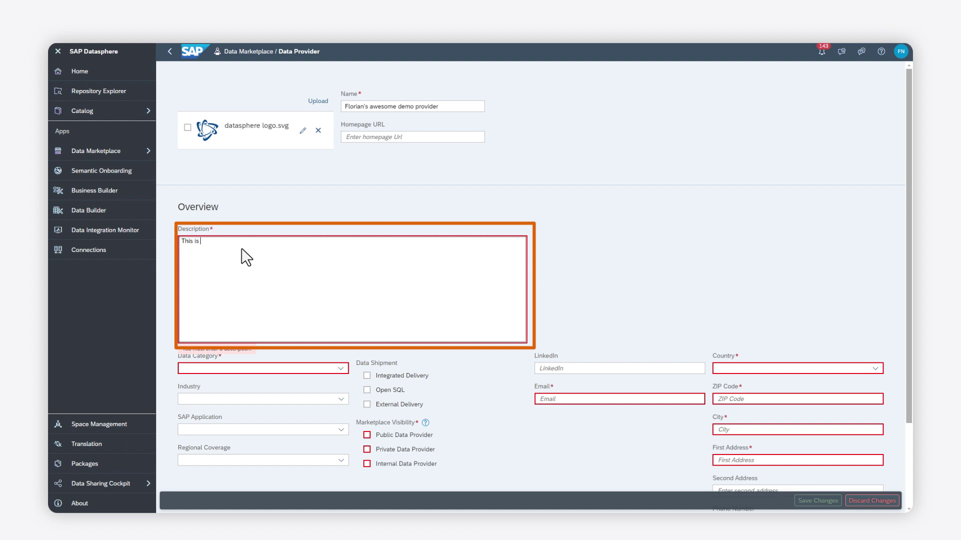
{"action": "type", "text": "my demo provider"}
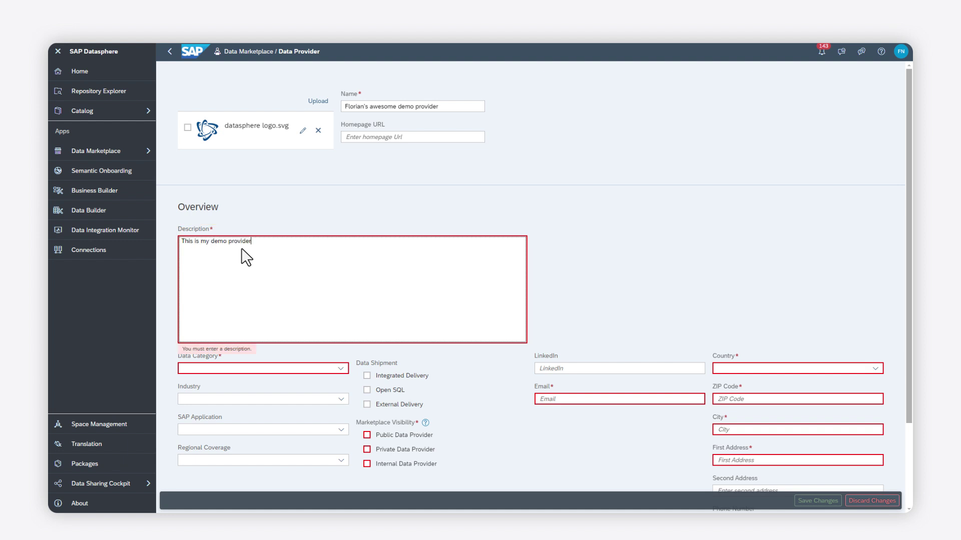
{"action": "left_click", "coordinate": [166, 314]}
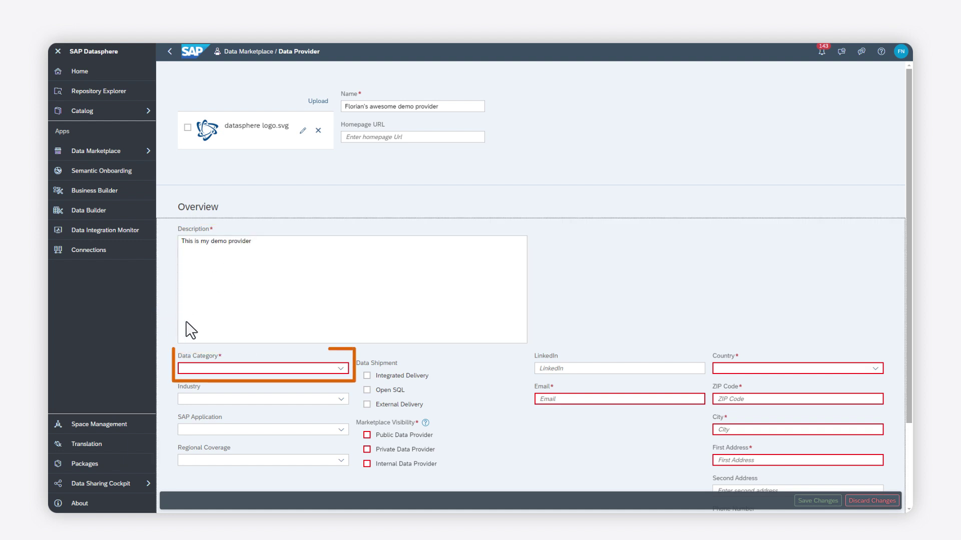
Set Data Category to Benchmarking Data and Industry to All Industries.
{"action": "left_click", "coordinate": [341, 369]}
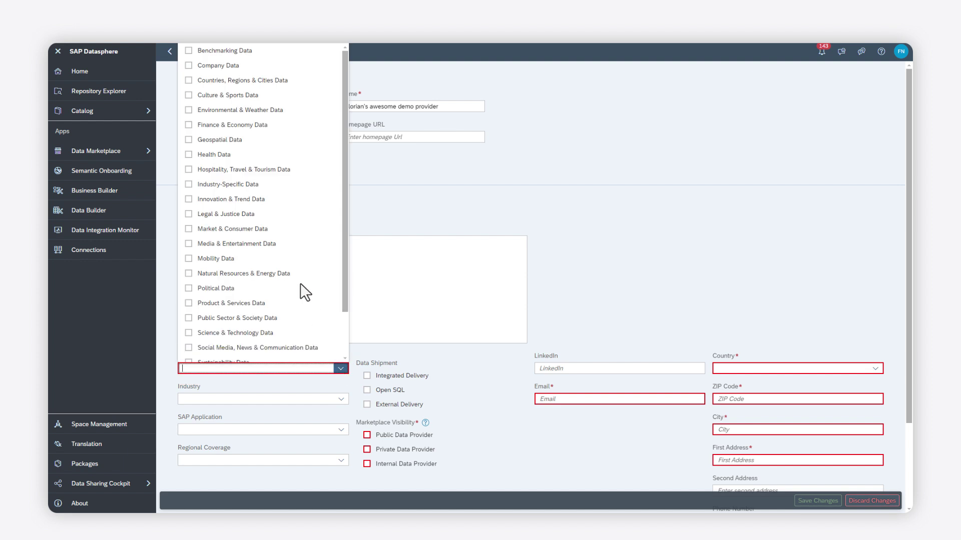
{"action": "left_click", "coordinate": [188, 51]}
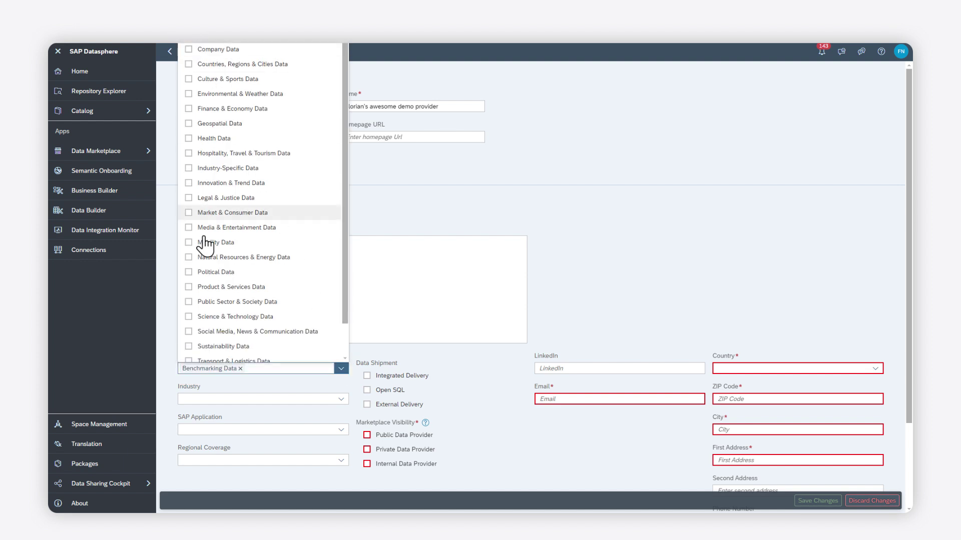
{"action": "left_click", "coordinate": [172, 354]}
{"action": "scroll", "coordinate": [270, 354], "scroll_direction": "down", "scroll_amount": 1}
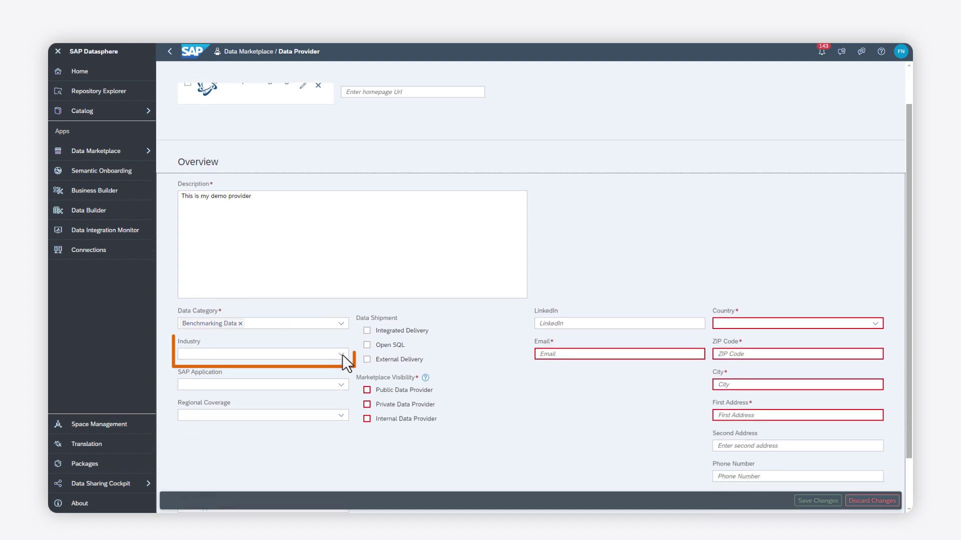
{"action": "left_click", "coordinate": [343, 354]}
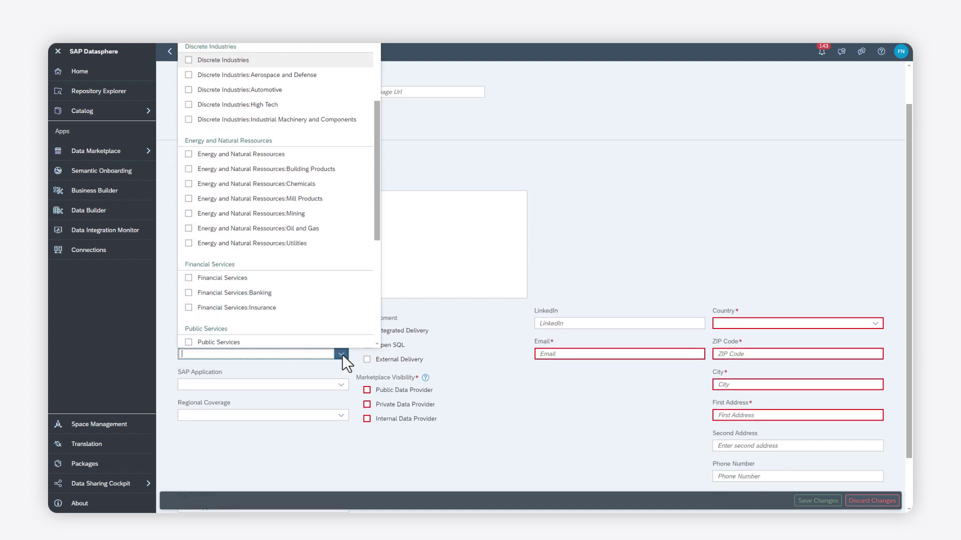
{"action": "scroll", "coordinate": [342, 354], "scroll_direction": "down", "scroll_amount": 4}
{"action": "scroll", "coordinate": [343, 354], "scroll_direction": "up", "scroll_amount": 7}
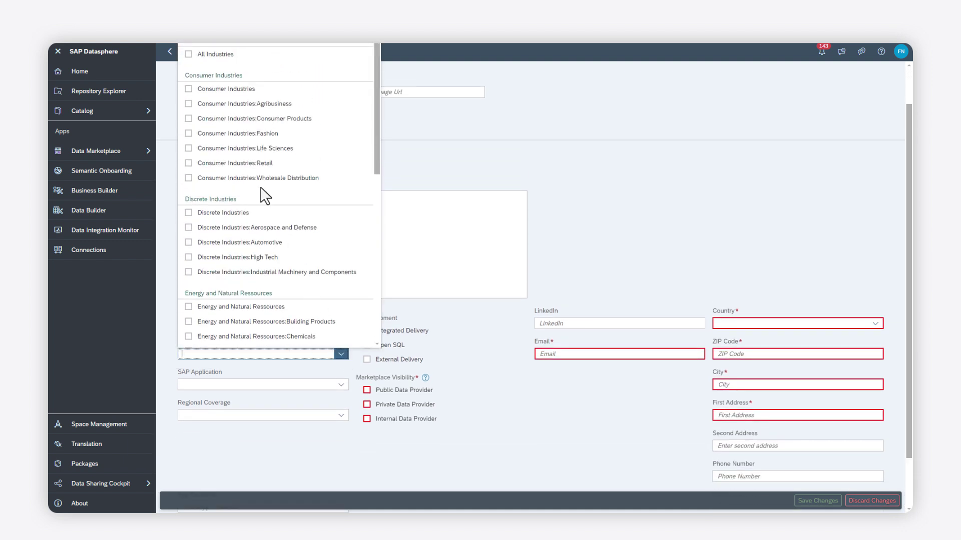
{"action": "left_click", "coordinate": [189, 55]}
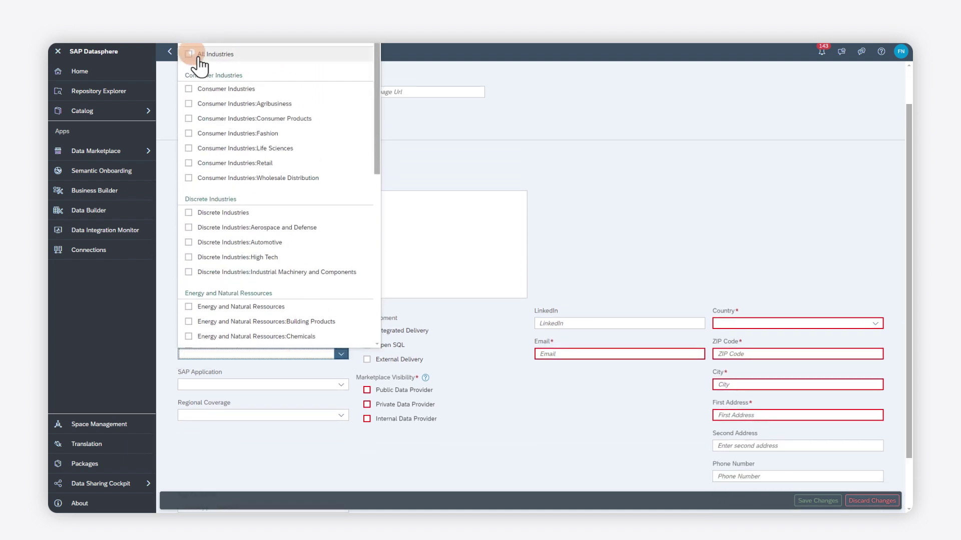
{"action": "left_click", "coordinate": [171, 326]}
Add Business Technology Platform as the SAP Application and search Regional Coverage for 'Global'.
{"action": "left_click", "coordinate": [340, 385]}
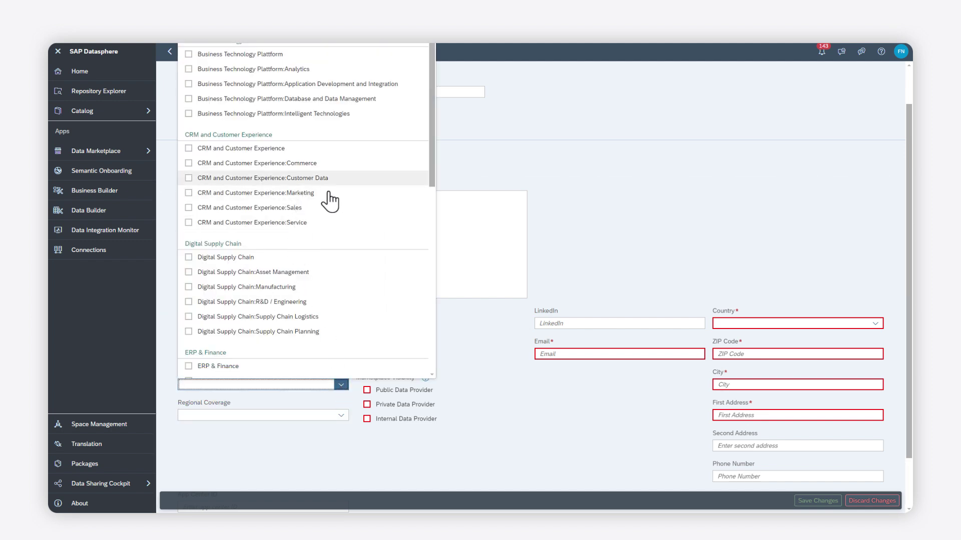
{"action": "scroll", "coordinate": [326, 213], "scroll_direction": "down", "scroll_amount": 8}
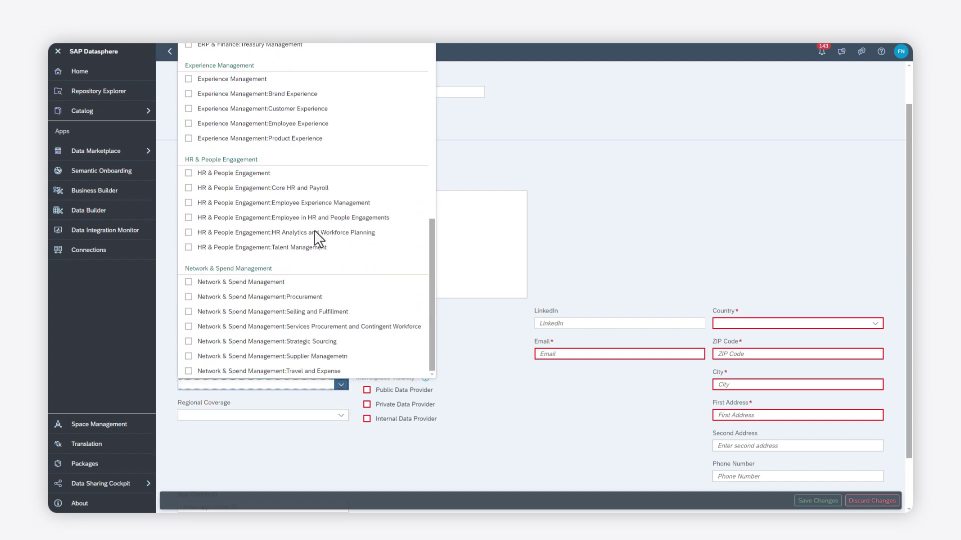
{"action": "scroll", "coordinate": [319, 238], "scroll_direction": "up", "scroll_amount": 10}
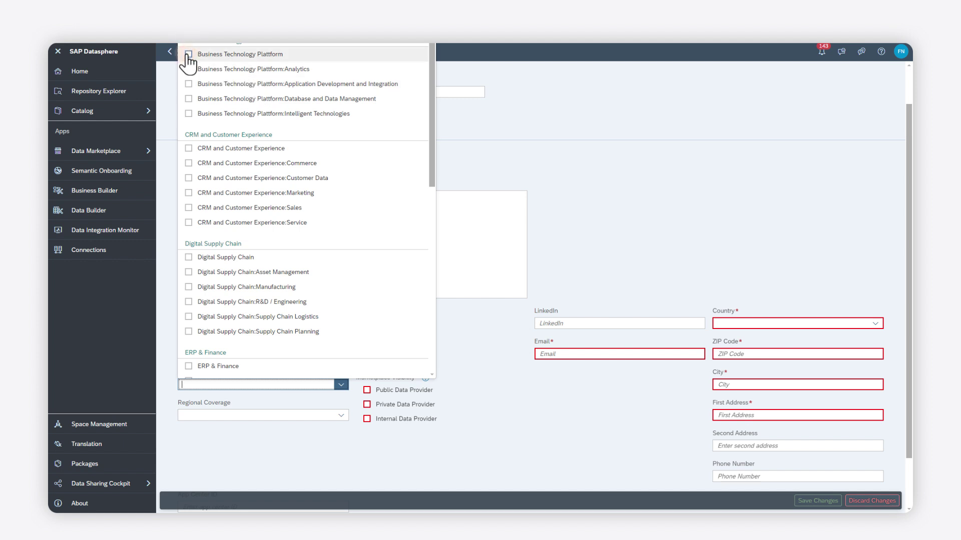
{"action": "left_click", "coordinate": [188, 54]}
{"action": "left_click", "coordinate": [168, 321]}
{"action": "scroll", "coordinate": [244, 343], "scroll_direction": "down", "scroll_amount": 1}
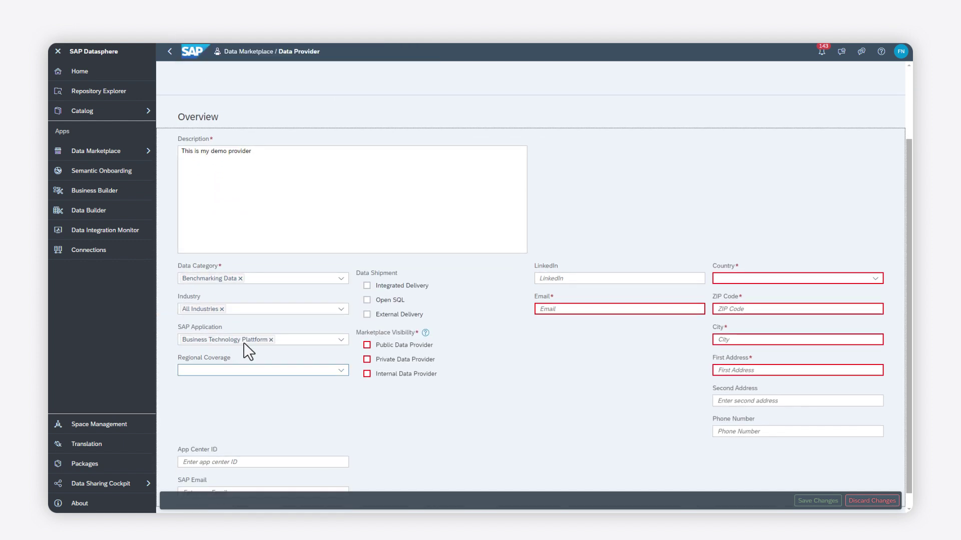
{"action": "left_click", "coordinate": [341, 371]}
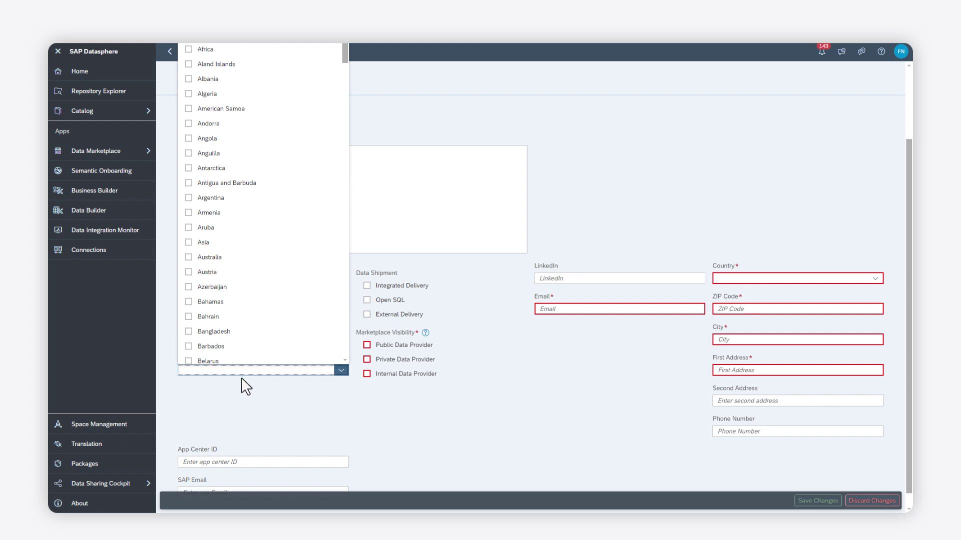
{"action": "type", "text": "Global"}
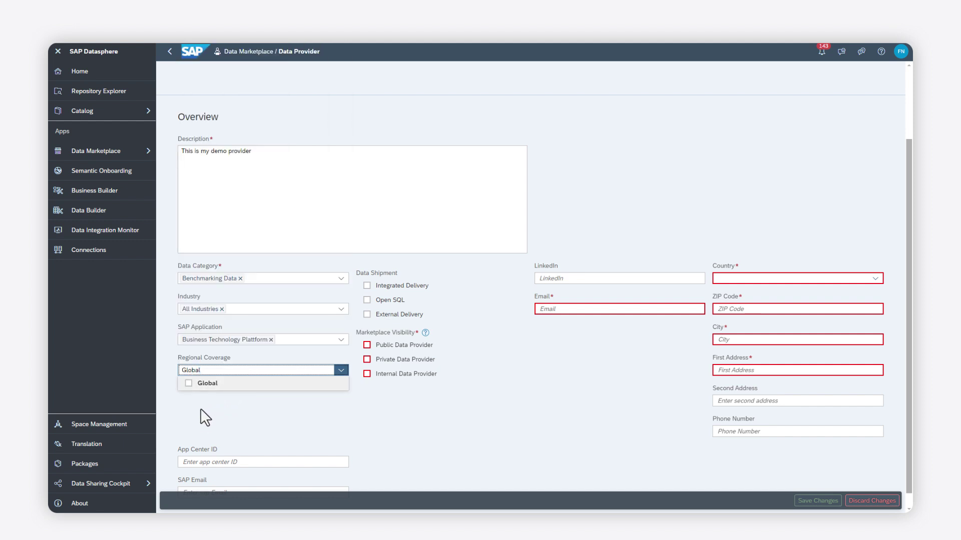
Set Regional Coverage to Global and tick Integrated Delivery, Open SQL and External Delivery shipment.
{"action": "left_click", "coordinate": [189, 384]}
{"action": "left_click", "coordinate": [419, 426]}
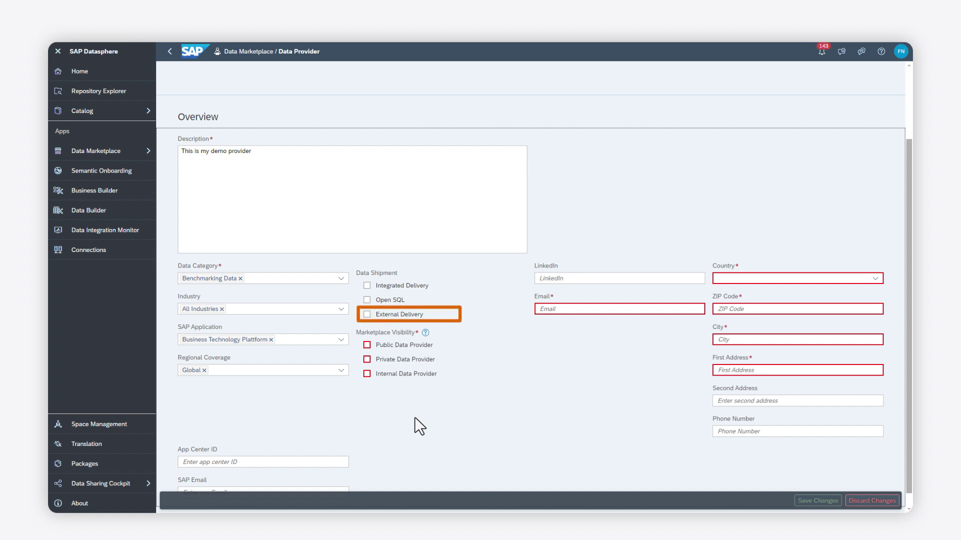
{"action": "left_click", "coordinate": [367, 286]}
{"action": "left_click", "coordinate": [366, 300]}
{"action": "left_click", "coordinate": [367, 315]}
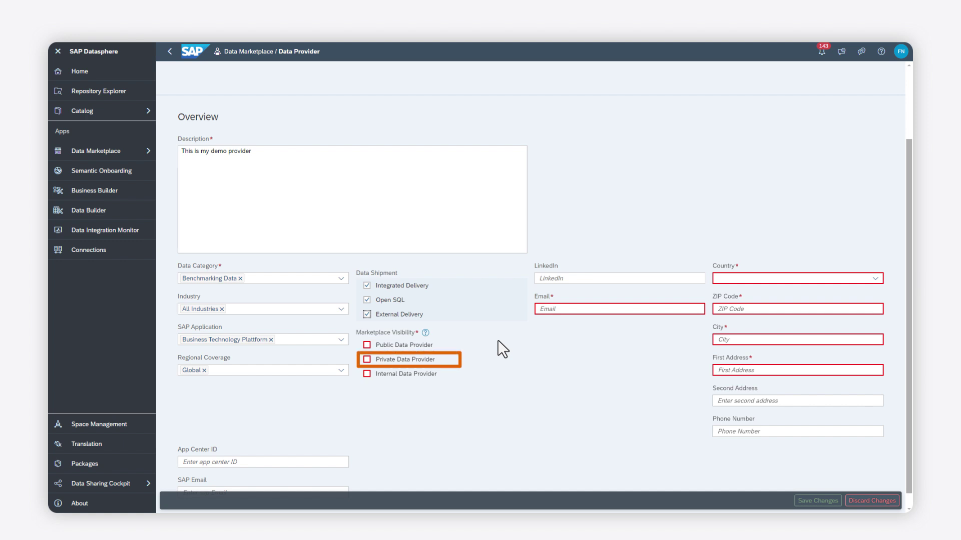
Make the provider a Private and Internal Data Provider, leaving Public Data Provider unticked.
{"action": "left_click", "coordinate": [367, 349]}
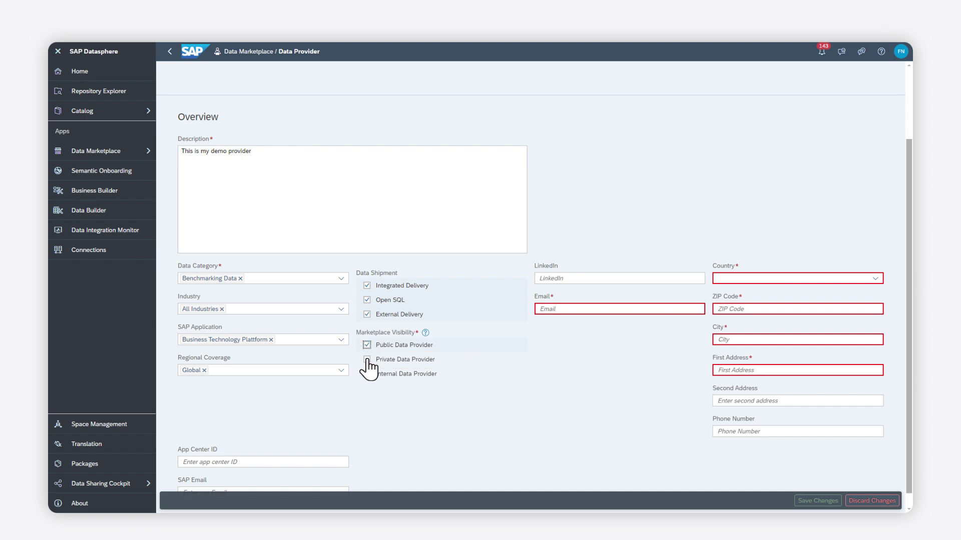
{"action": "left_click", "coordinate": [367, 359]}
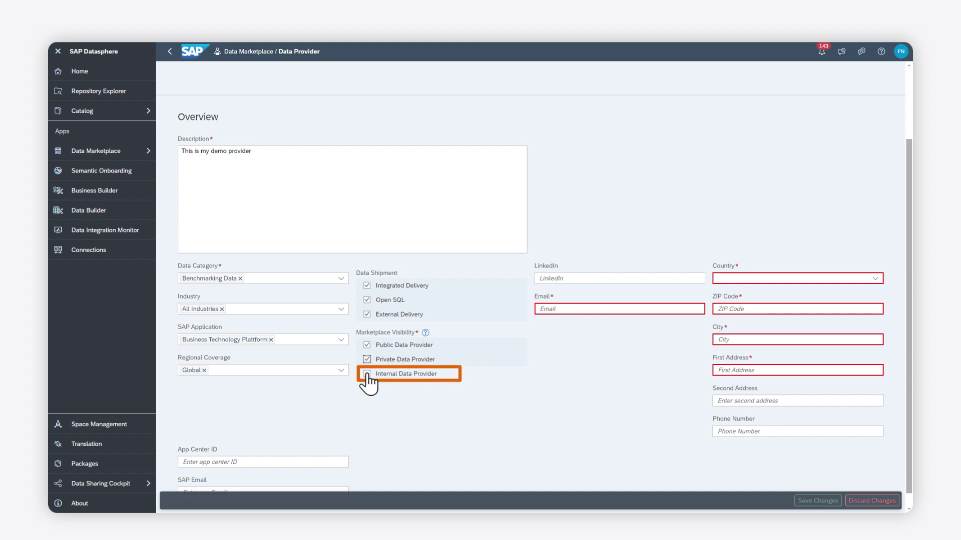
{"action": "left_click", "coordinate": [366, 374]}
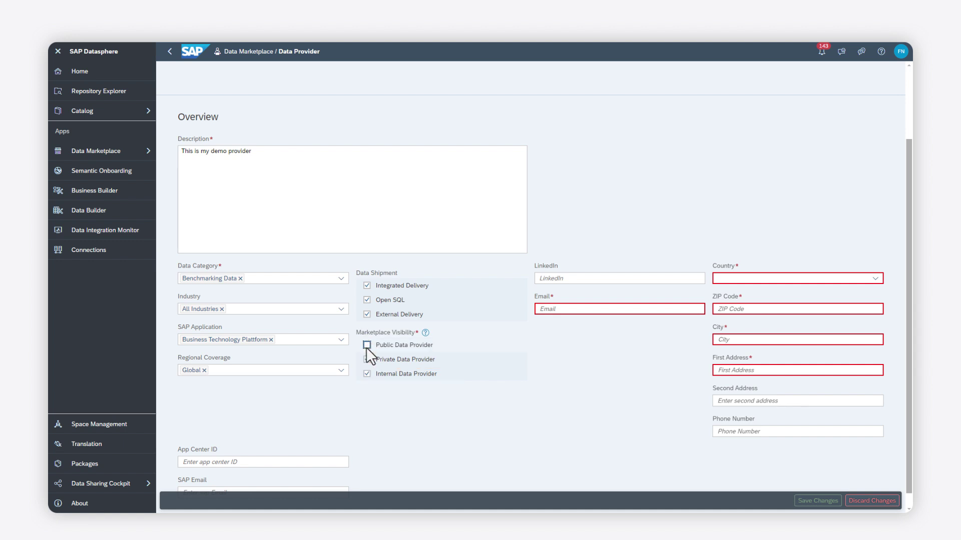
{"action": "left_click", "coordinate": [367, 359]}
{"action": "left_click", "coordinate": [479, 406]}
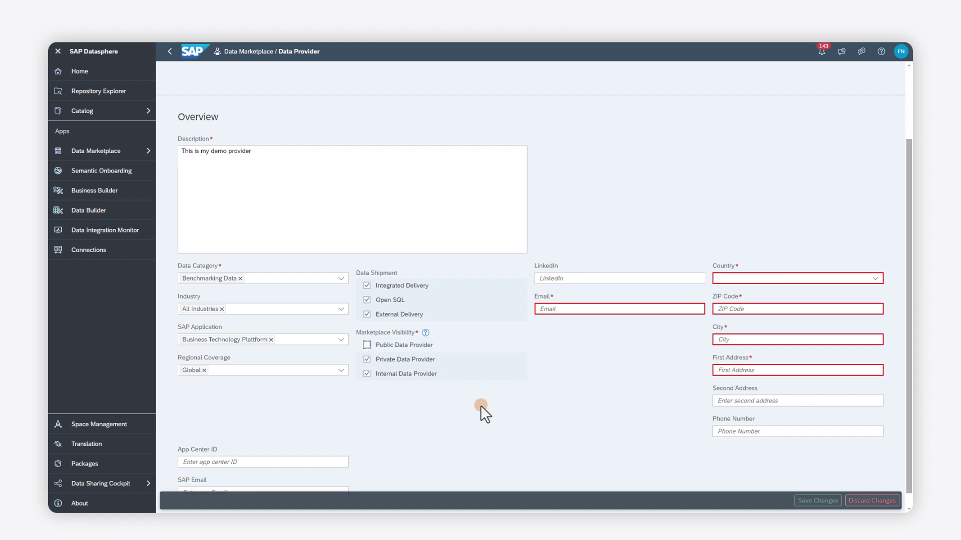
Enter the contact e-mail address and set Country to Germany.
{"action": "left_click", "coordinate": [561, 308]}
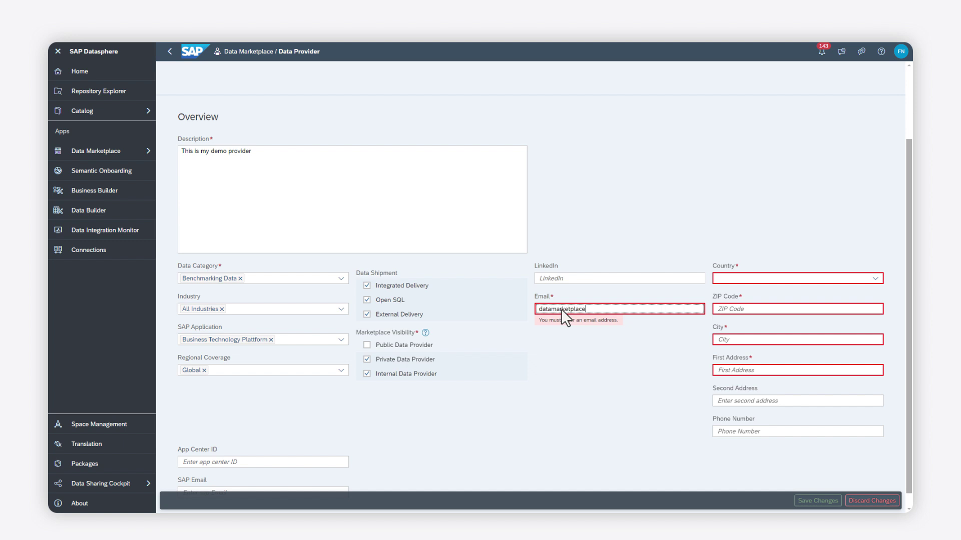
{"action": "key", "text": "Tab"}
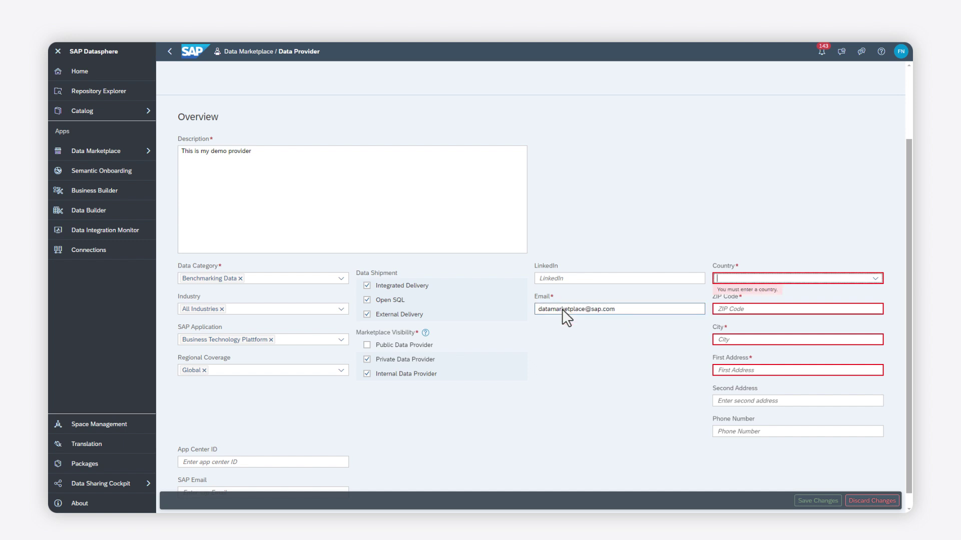
{"action": "type", "text": "Germany"}
{"action": "left_click", "coordinate": [733, 309]}
Fill in the ZIP code, city and first address line, then save the profile changes.
{"action": "type", "text": "66123"}
{"action": "key", "text": "Tab"}
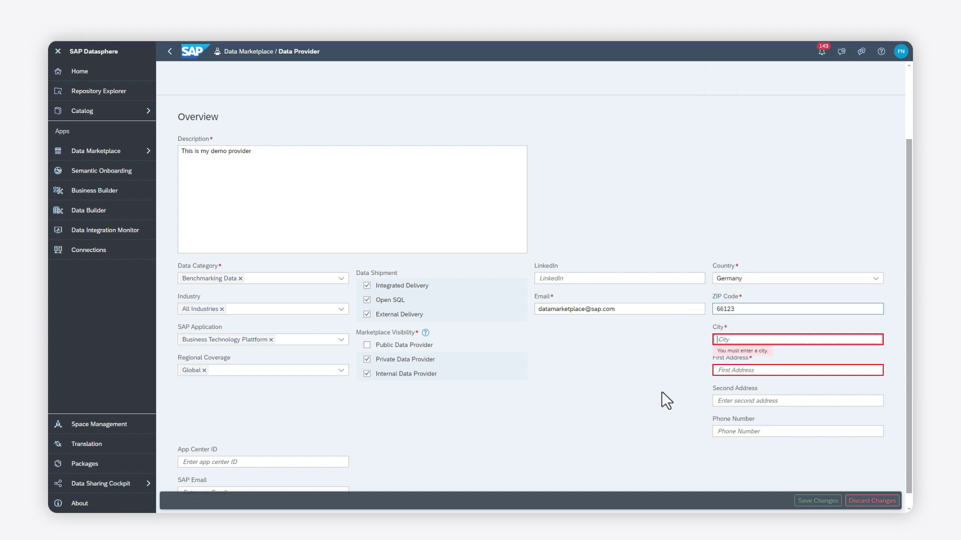
{"action": "type", "text": "Walldorf"}
{"action": "key", "text": "Tab"}
{"action": "type", "text": "Dietmar-Hopp-Allee"}
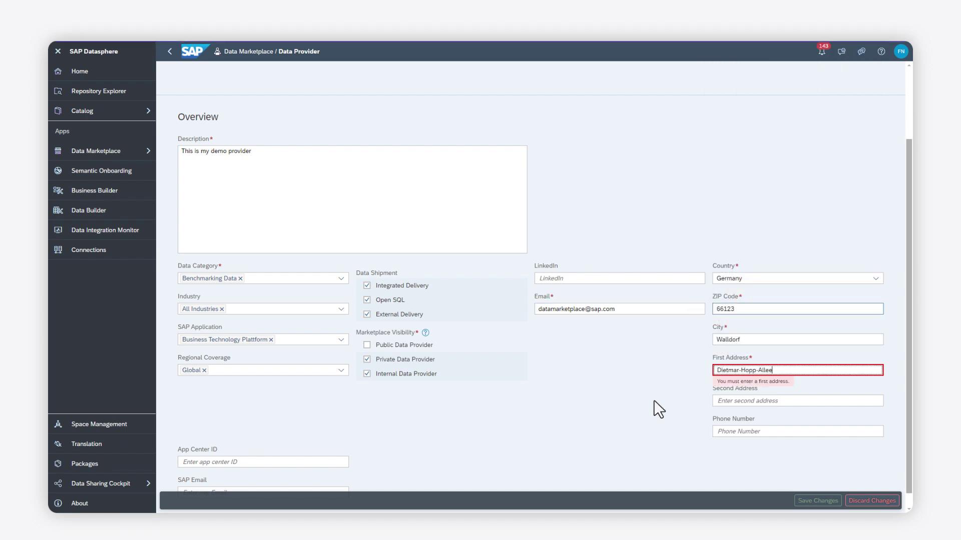
{"action": "left_click", "coordinate": [653, 400]}
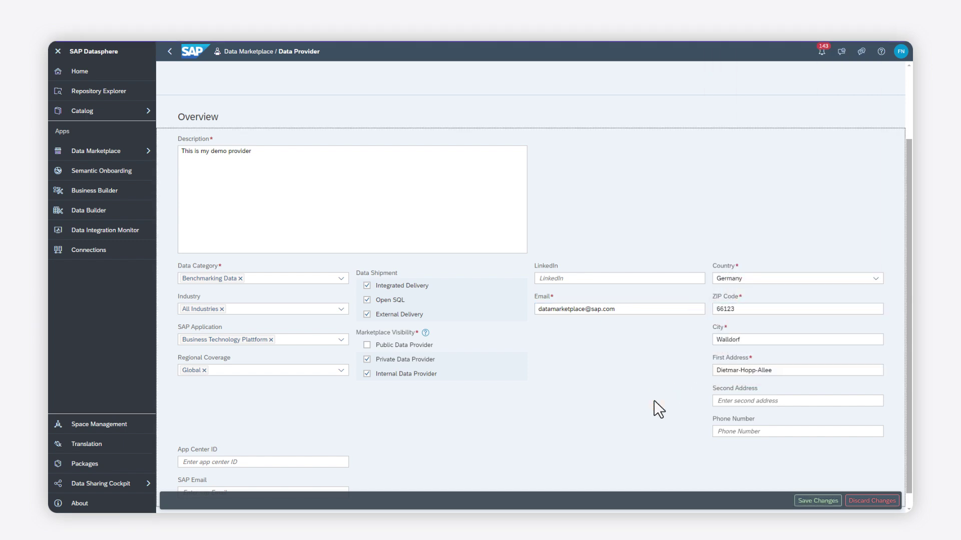
{"action": "scroll", "coordinate": [666, 430], "scroll_direction": "down", "scroll_amount": 1}
{"action": "left_click", "coordinate": [805, 501]}
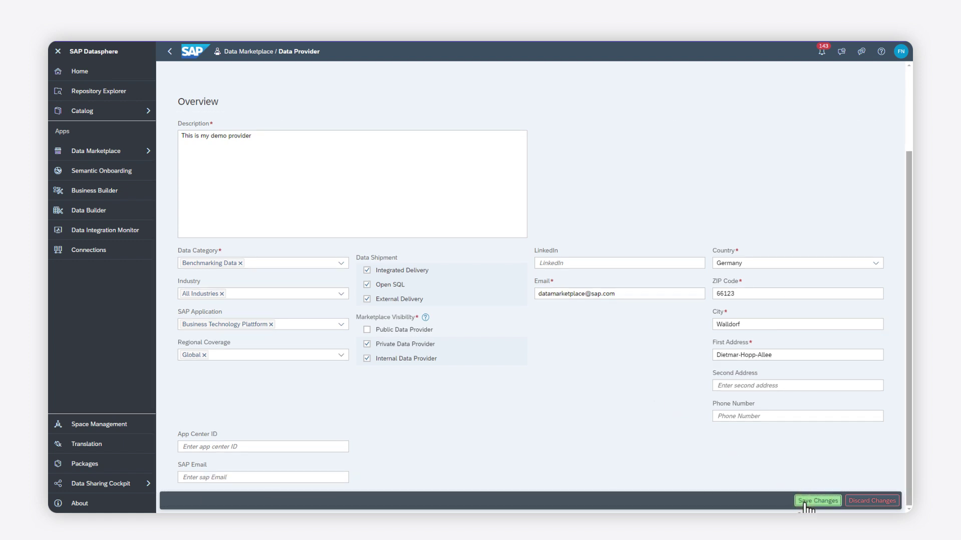
Confirm the save and generate a new user activation key for the provider.
{"action": "left_click", "coordinate": [510, 291]}
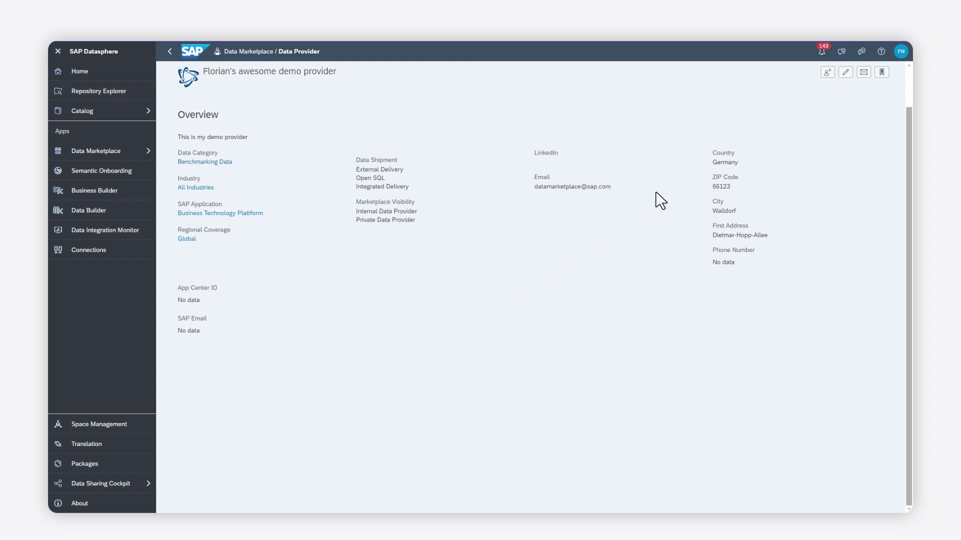
{"action": "left_click", "coordinate": [824, 73]}
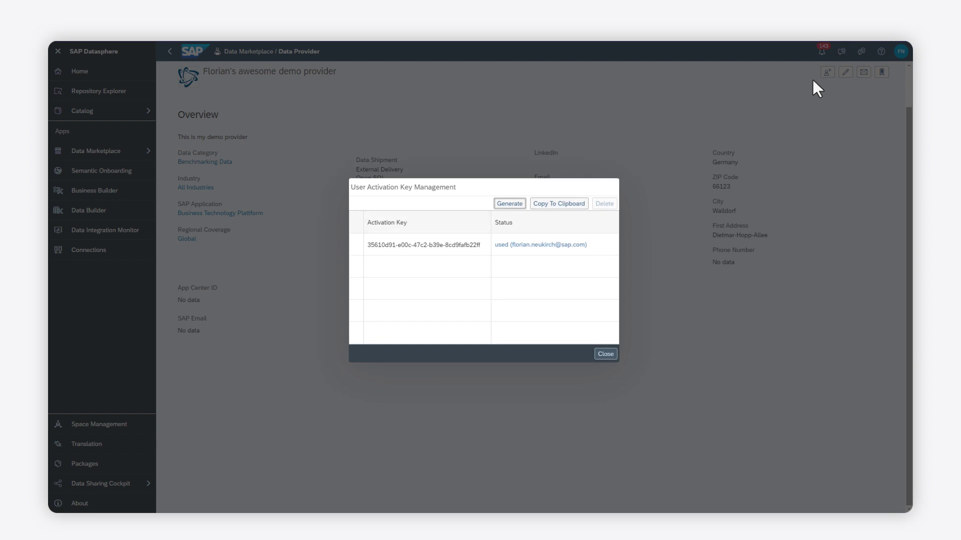
{"action": "left_click", "coordinate": [518, 206]}
{"action": "left_click", "coordinate": [563, 306]}
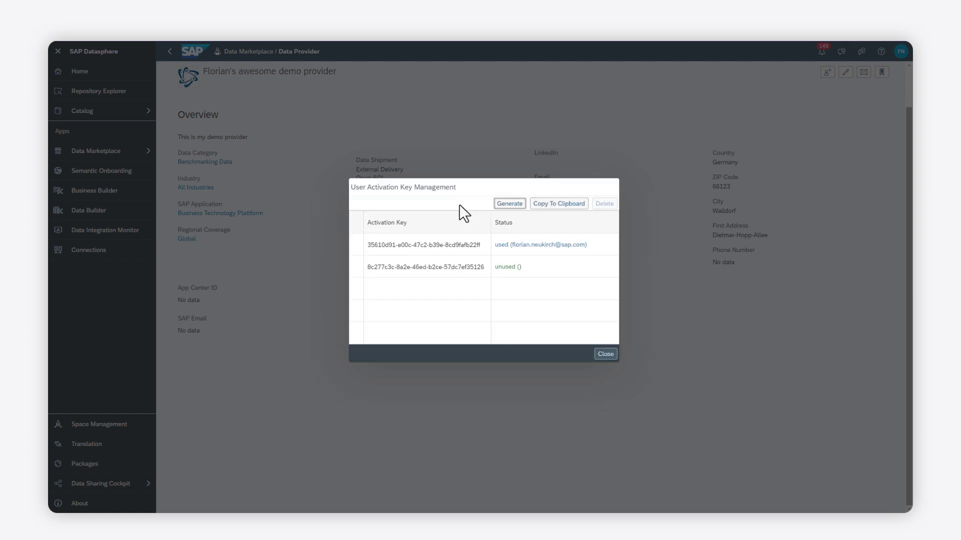
{"action": "left_click", "coordinate": [604, 355]}
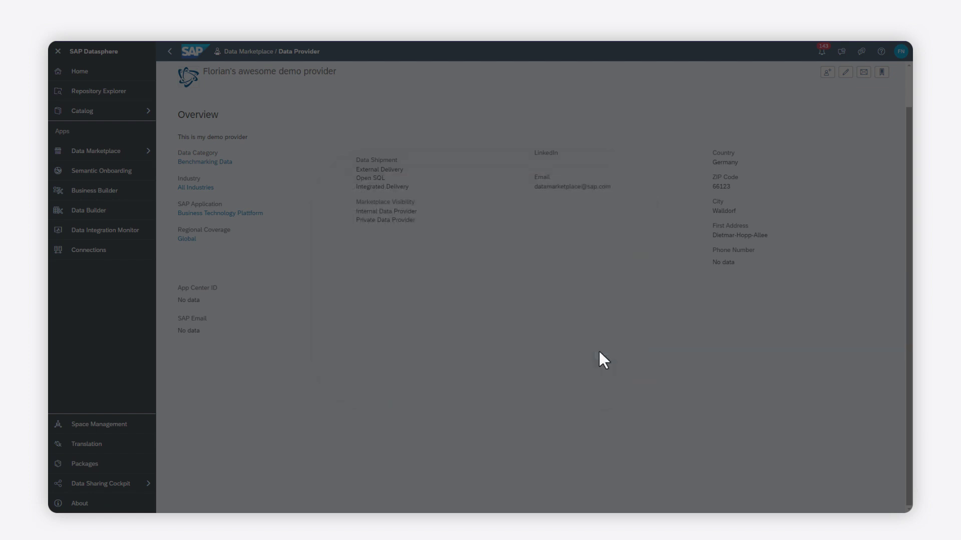